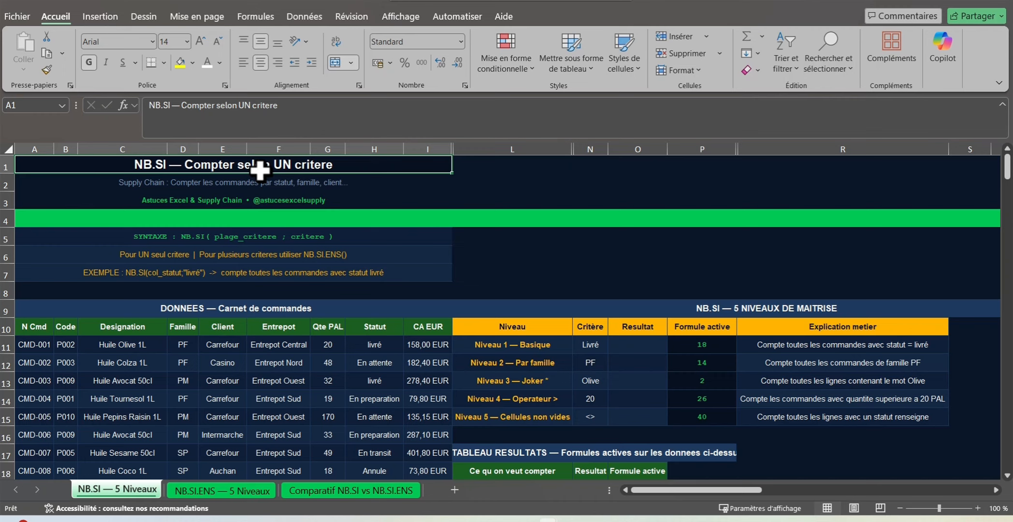
{"action": "left_click", "coordinate": [147, 234]}
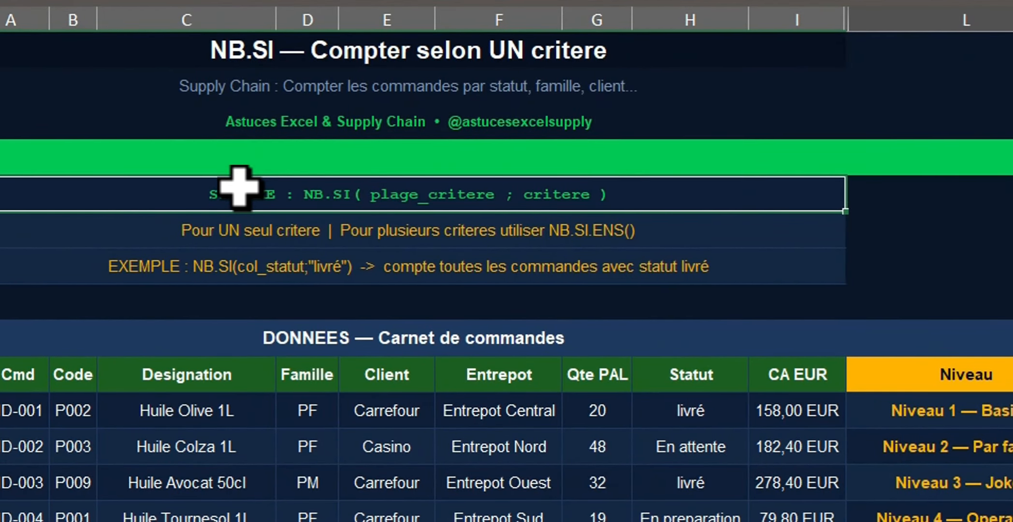
{"action": "left_click", "coordinate": [248, 336]}
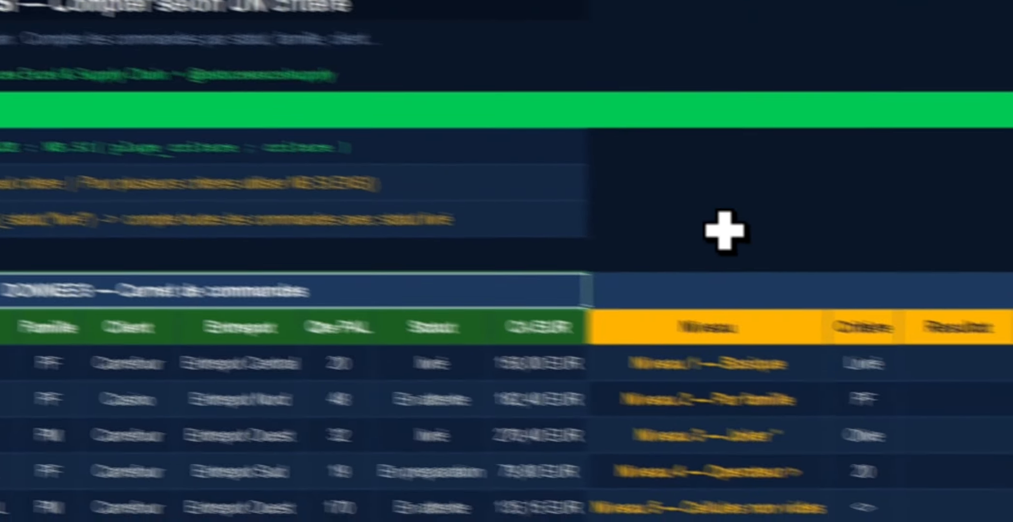
{"action": "left_click", "coordinate": [728, 351]}
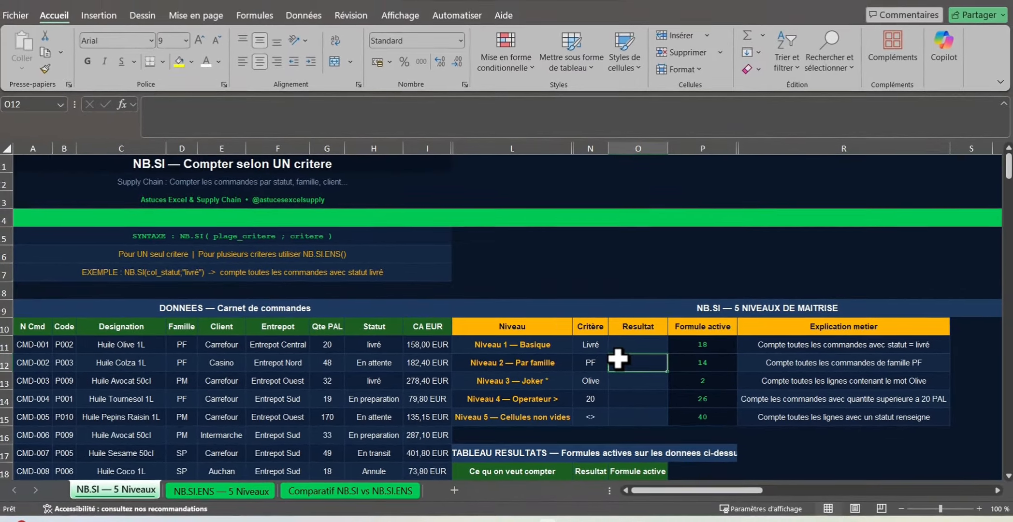
Step: Enter =NB.SI(H10:H50;N11) in O11 to count the orders whose Statut matches the Niveau 1 criterion
{"action": "left_click", "coordinate": [620, 344]}
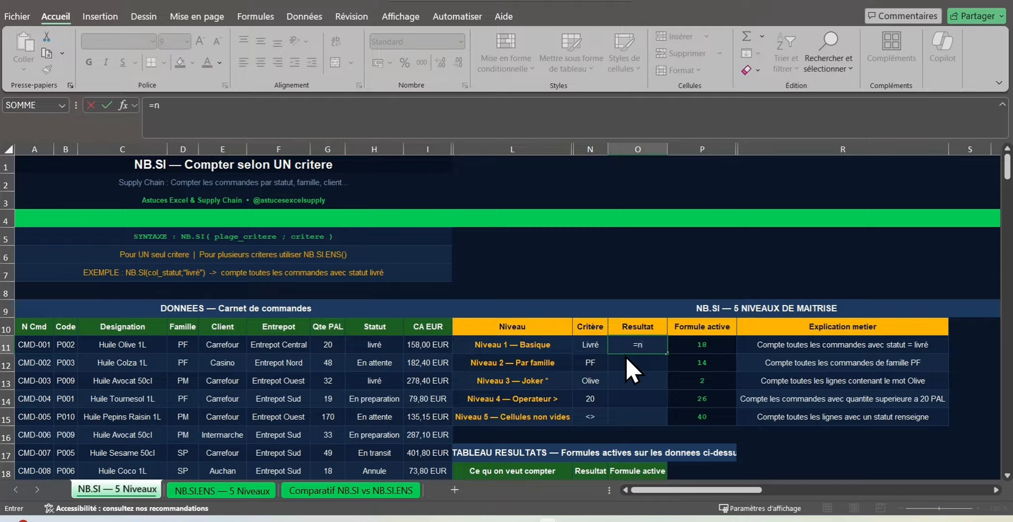
{"action": "type", "text": "b"}
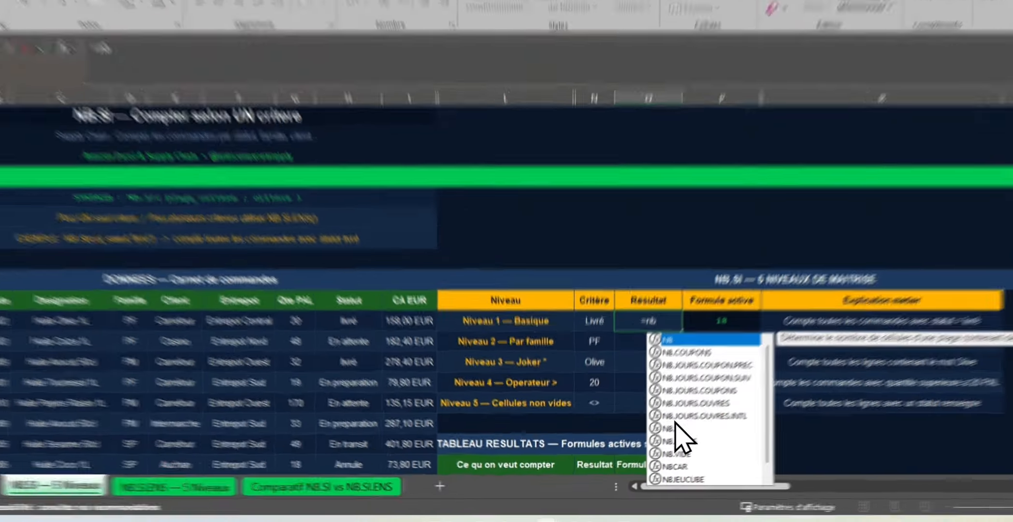
{"action": "double_click", "coordinate": [674, 428]}
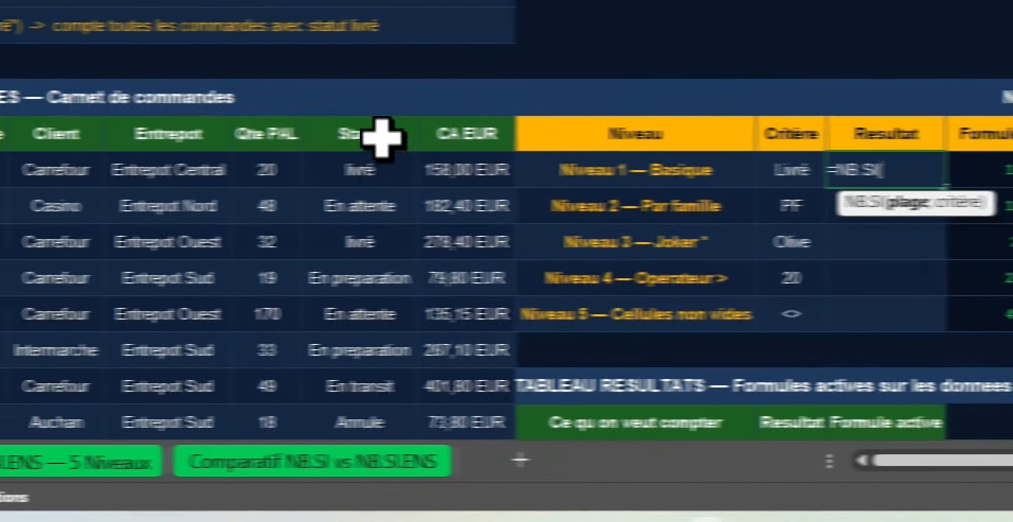
{"action": "left_click_drag", "start_coordinate": [380, 135], "coordinate": [379, 422]}
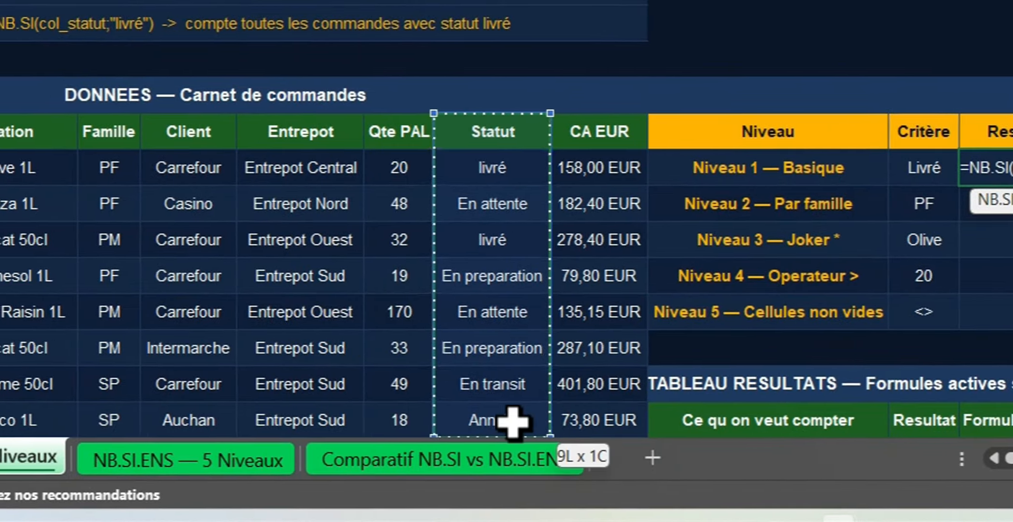
{"action": "left_click_drag", "start_coordinate": [512, 420], "coordinate": [521, 415]}
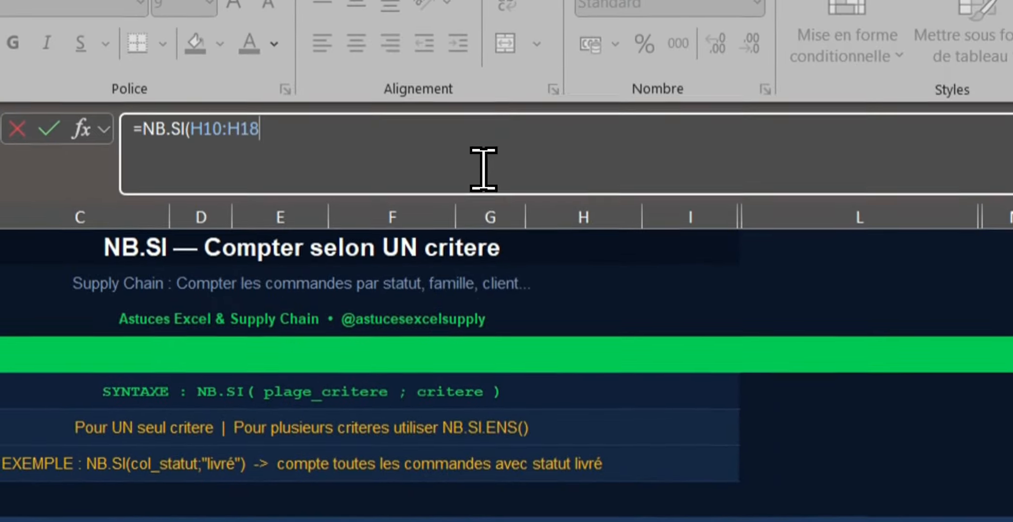
{"action": "key", "text": "BackSpace"}
{"action": "key", "text": "BackSpace"}
{"action": "type", "text": "5"}
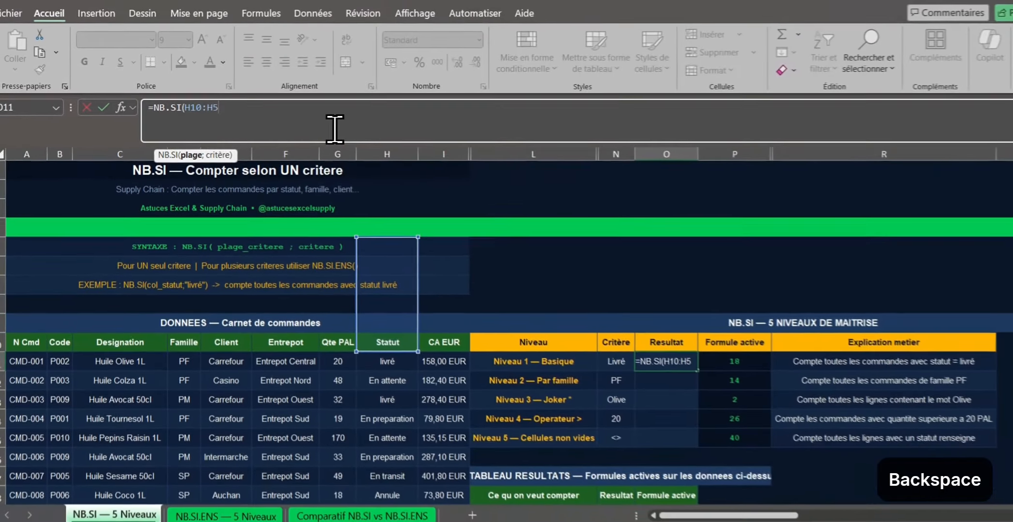
{"action": "type", "text": "0;"}
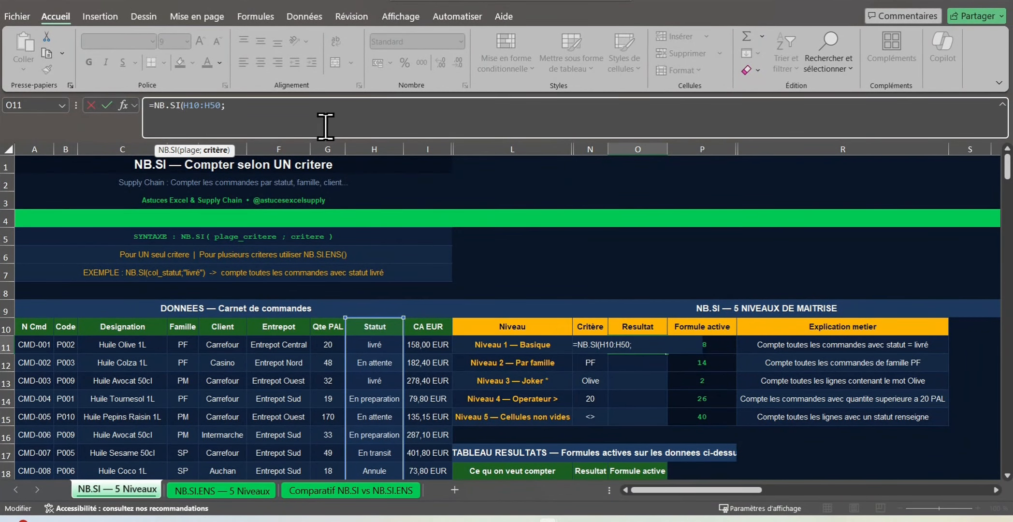
{"action": "type", "text": "N11)"}
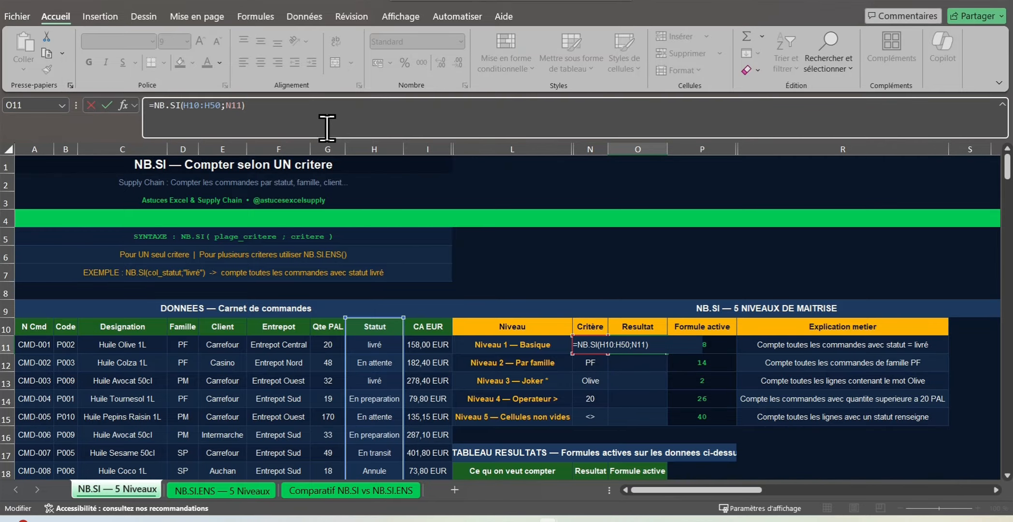
{"action": "key", "text": "Return"}
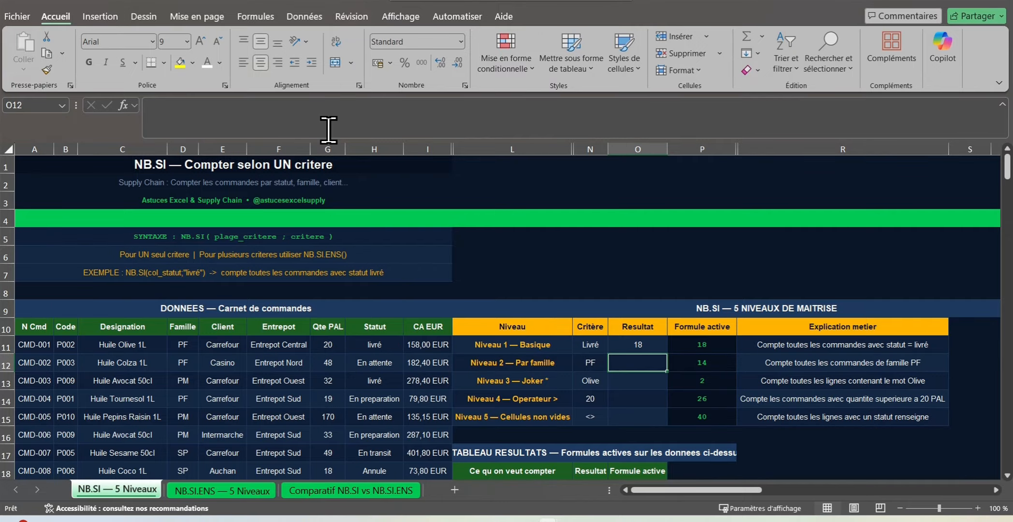
Step: Enter =NB.SI(D10:D50;N12) in O12 to count the orders whose Famille matches the Niveau 2 criterion
{"action": "type", "text": "="}
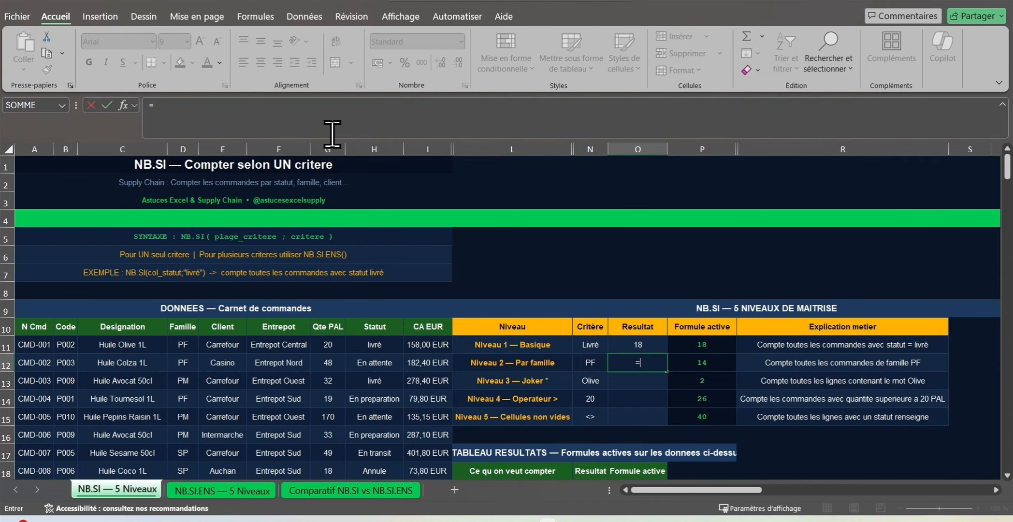
{"action": "type", "text": "N"}
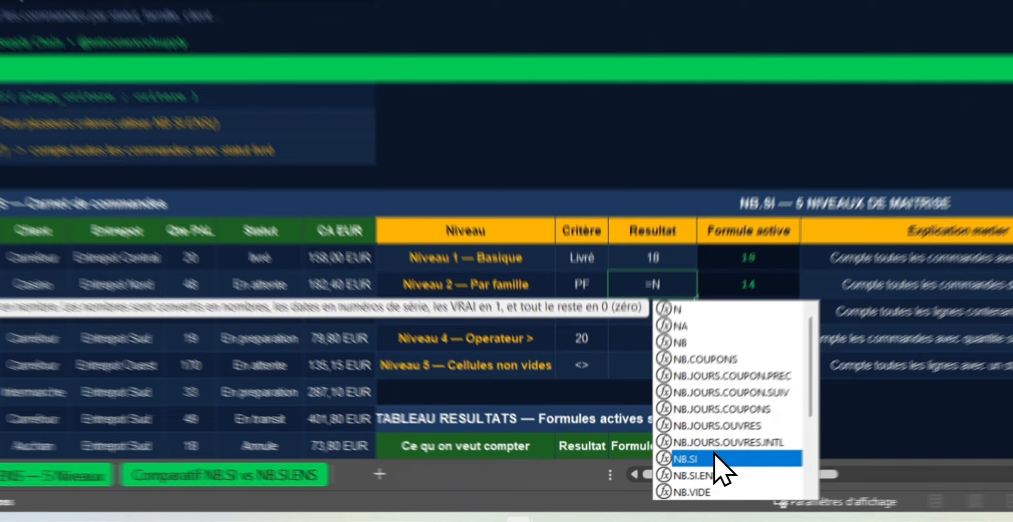
{"action": "double_click", "coordinate": [696, 480]}
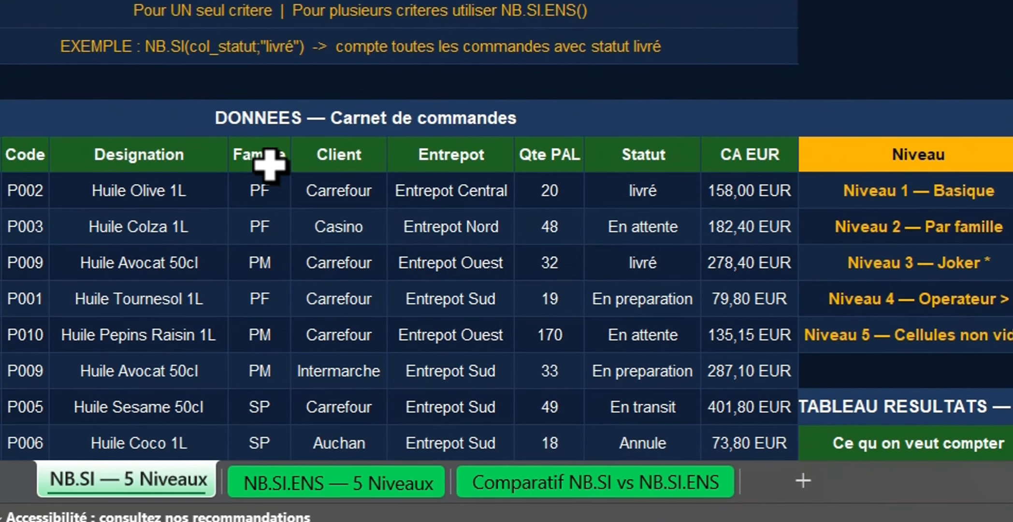
{"action": "left_click_drag", "start_coordinate": [99, 152], "coordinate": [78, 521]}
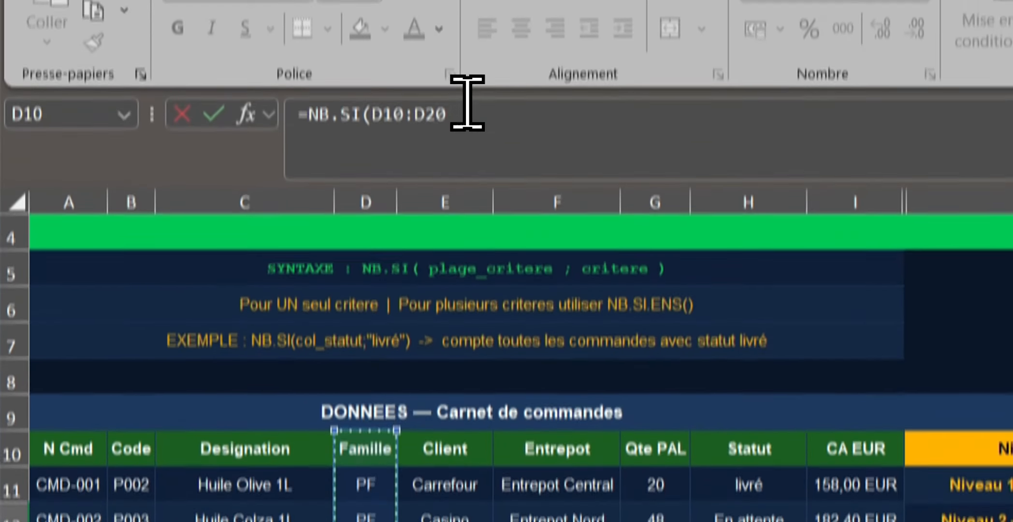
{"action": "key", "text": "BackSpace"}
{"action": "key", "text": "BackSpace"}
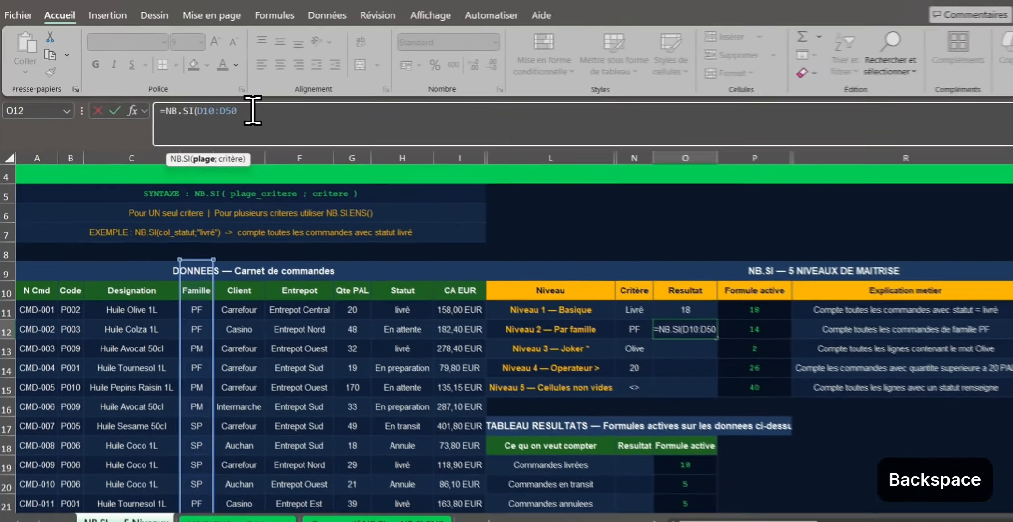
{"action": "type", "text": "50"}
{"action": "type", "text": ";"}
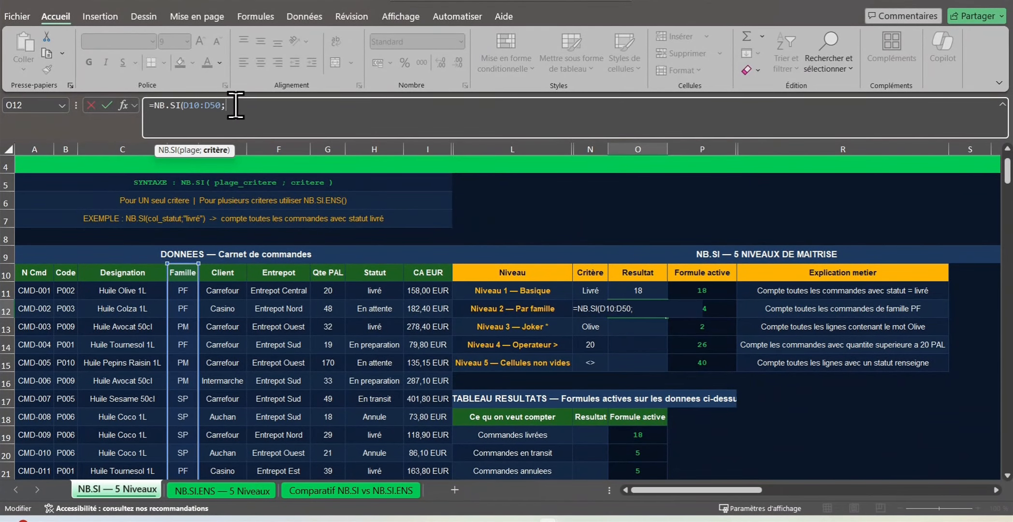
{"action": "type", "text": "N12)"}
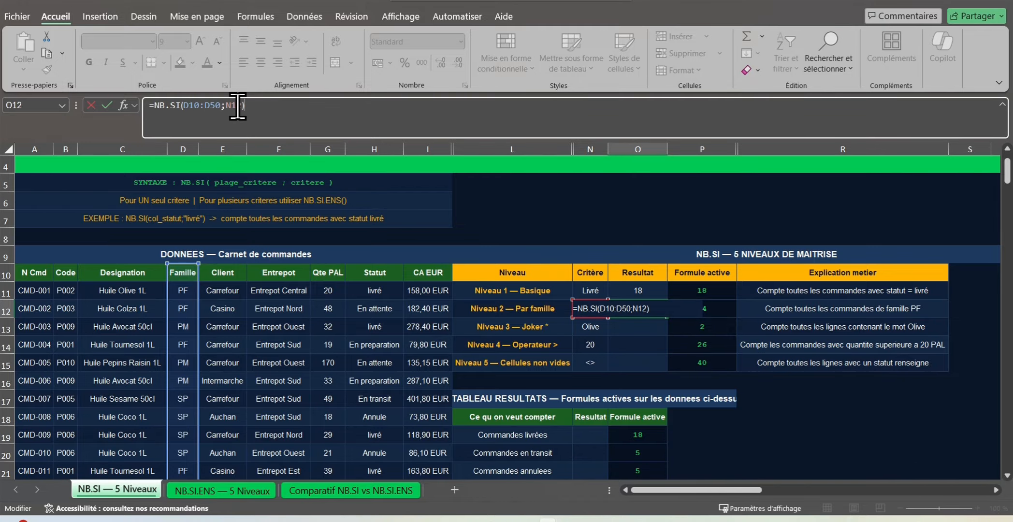
{"action": "key", "text": "Return"}
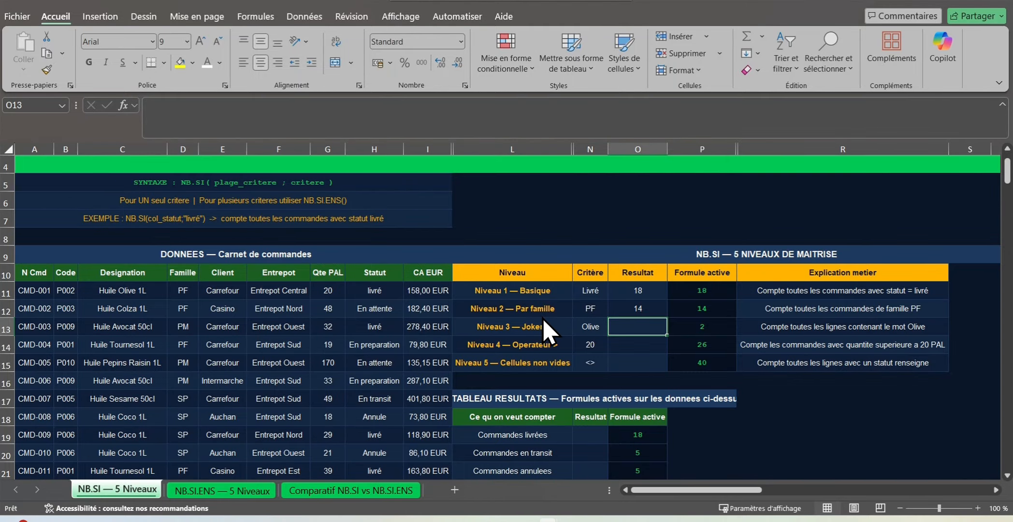
Step: Enter =NB.SI(C10:C50;"*"&N13&"*") in O13 to count the designations containing the Niveau 3 criterion
{"action": "type", "text": "=nb"}
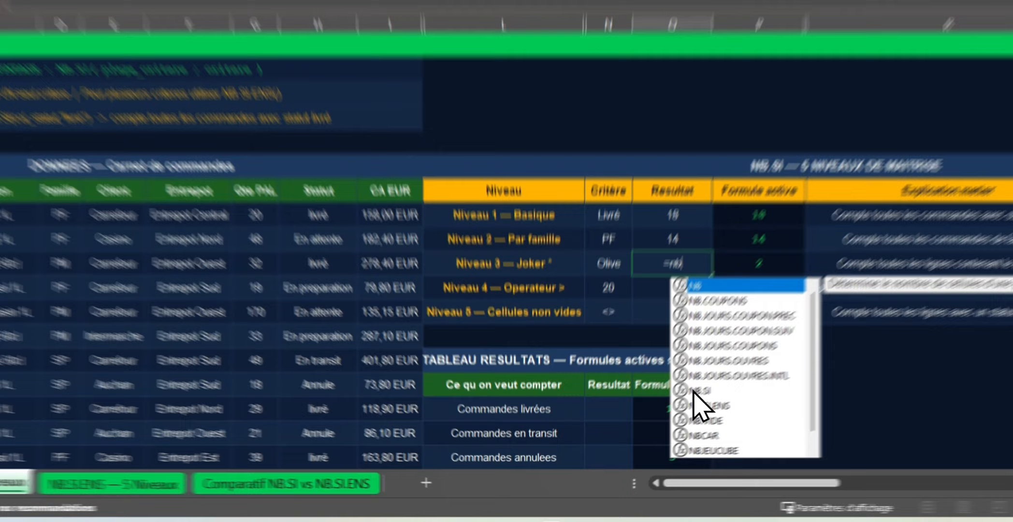
{"action": "double_click", "coordinate": [658, 421]}
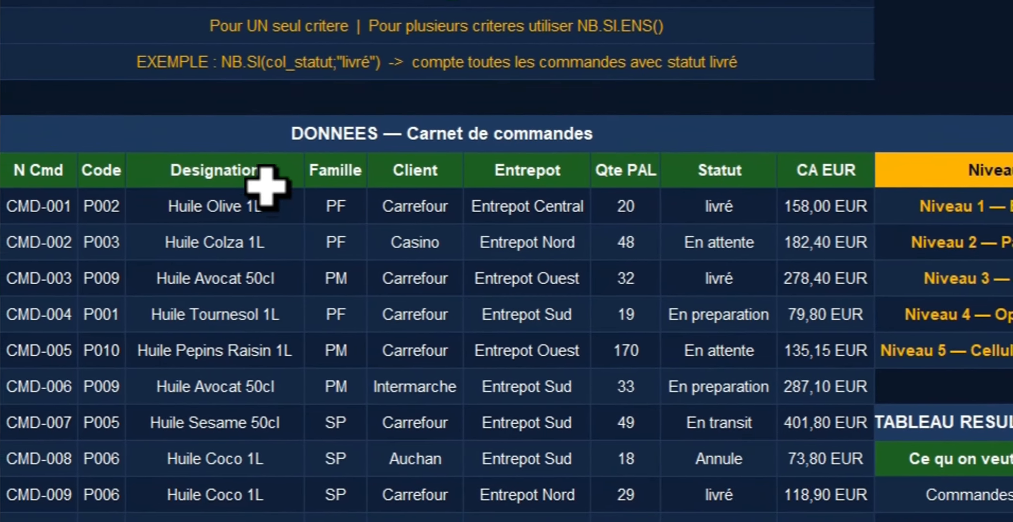
{"action": "left_click_drag", "start_coordinate": [174, 157], "coordinate": [154, 468]}
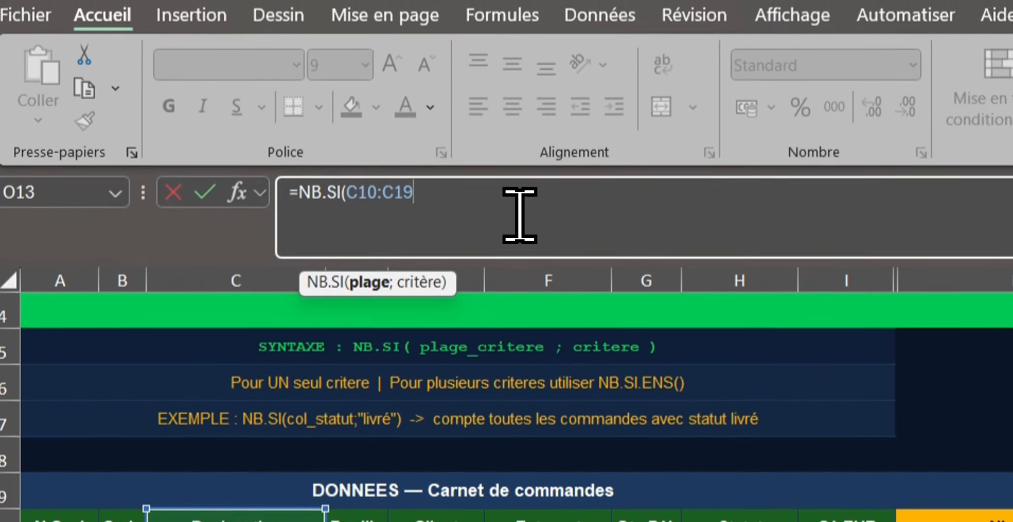
{"action": "key", "text": "BackSpace"}
{"action": "key", "text": "BackSpace"}
{"action": "type", "text": "50;"}
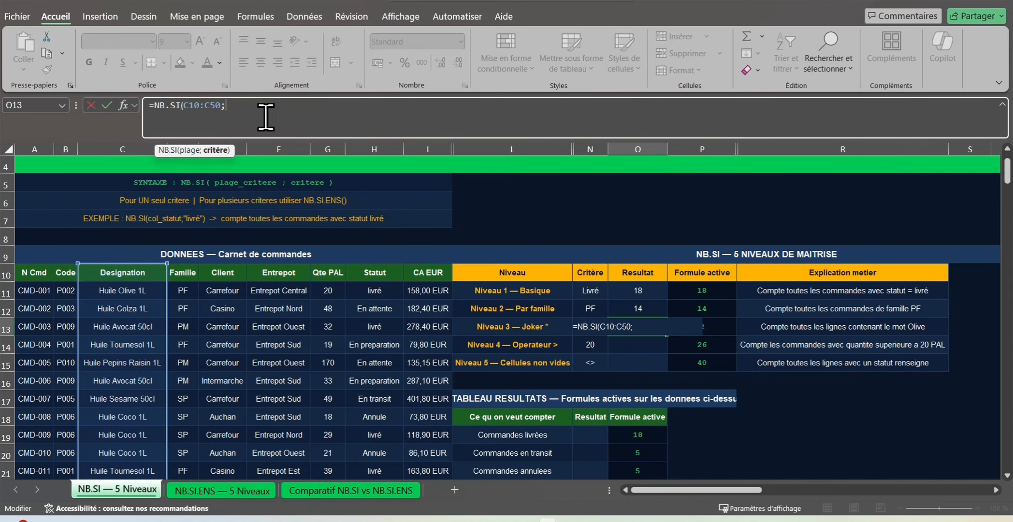
{"action": "type", "text": "\"*\"&N13&\""}
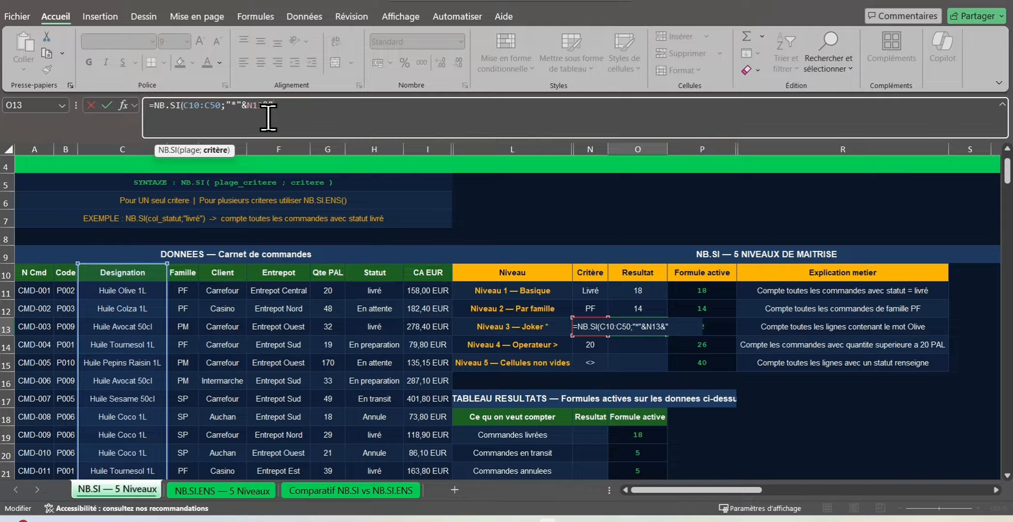
{"action": "type", "text": "*\")"}
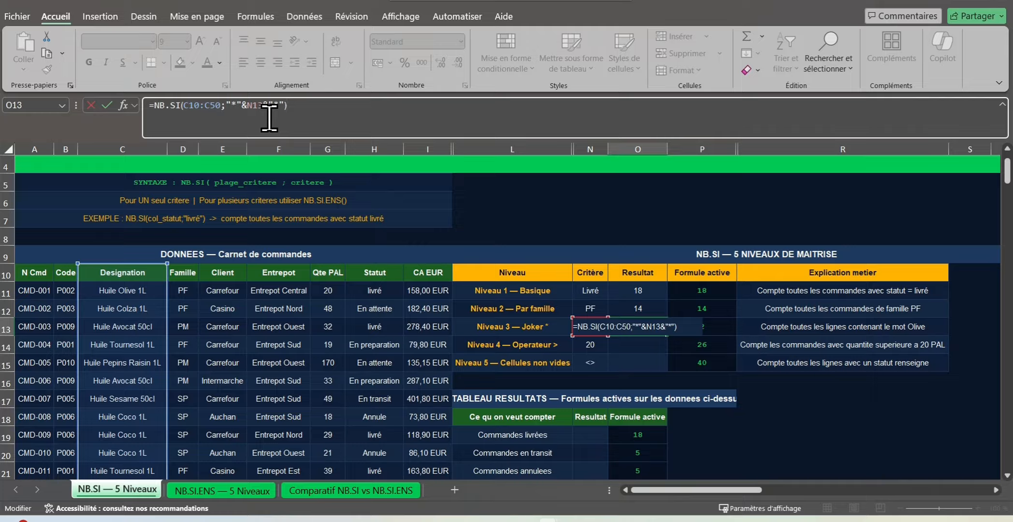
{"action": "key", "text": "Return"}
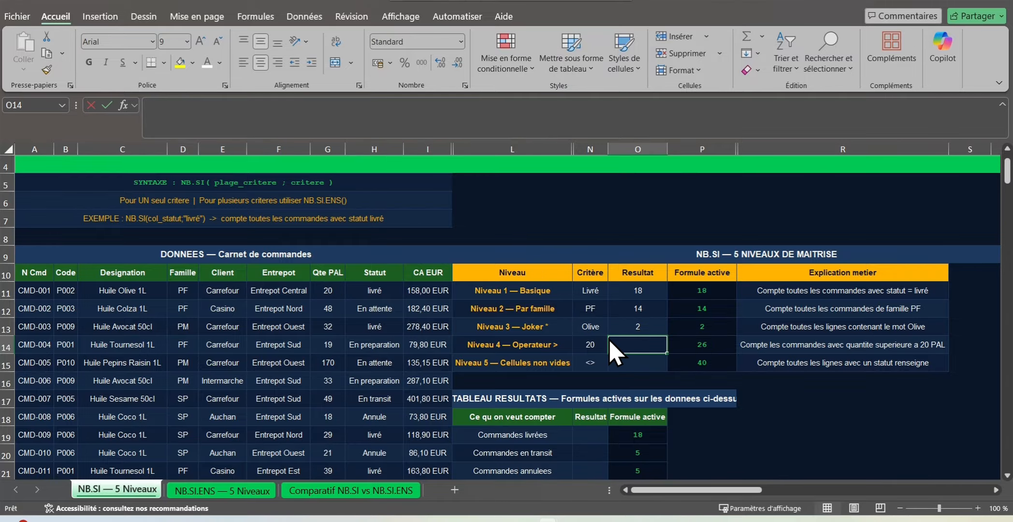
Step: Start an NB.SI formula in O14 for Niveau 4, with the Qte PAL range G10:G50 as its range
{"action": "type", "text": "=n"}
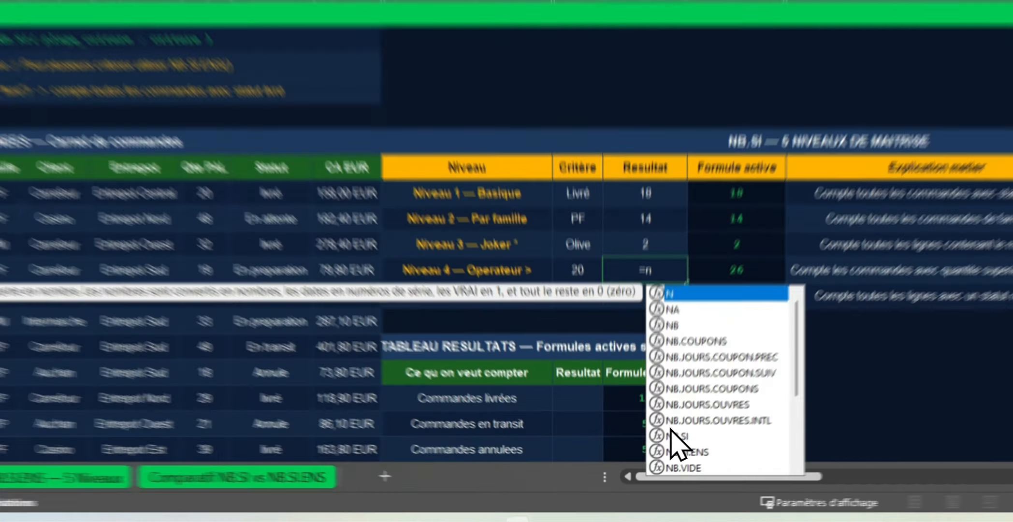
{"action": "double_click", "coordinate": [658, 461]}
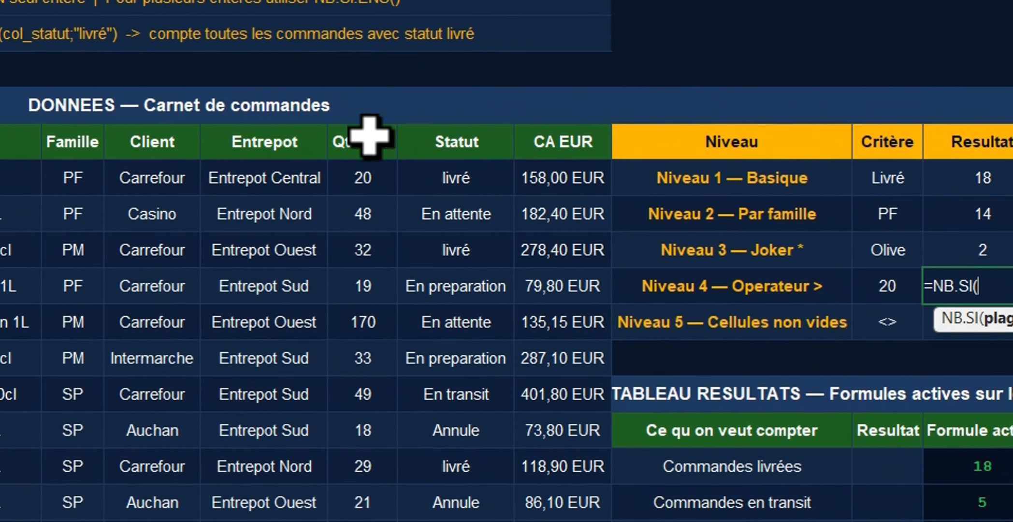
{"action": "left_click_drag", "start_coordinate": [42, 23], "coordinate": [43, 181]}
{"action": "left_click_drag", "start_coordinate": [368, 297], "coordinate": [369, 466]}
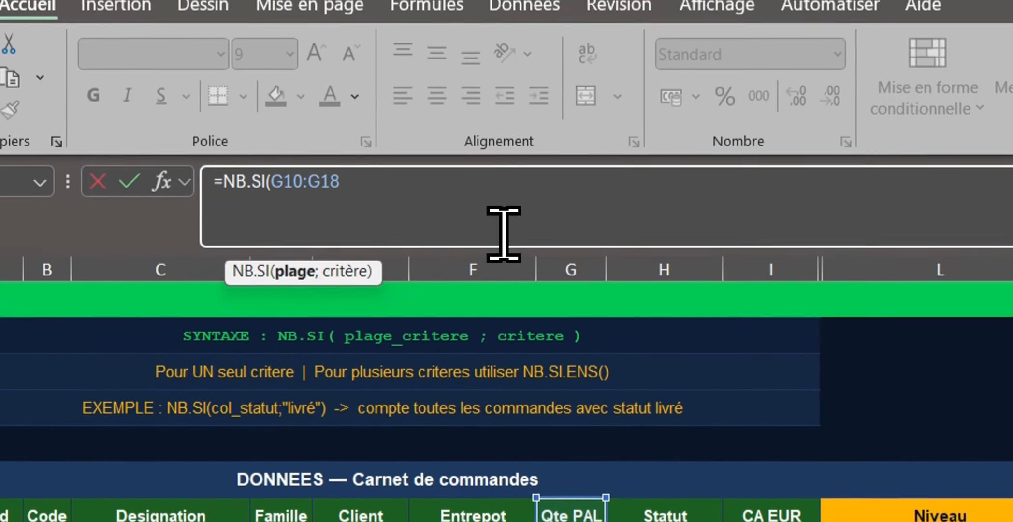
{"action": "key", "text": "BackSpace"}
{"action": "key", "text": "BackSpace"}
{"action": "type", "text": "50"}
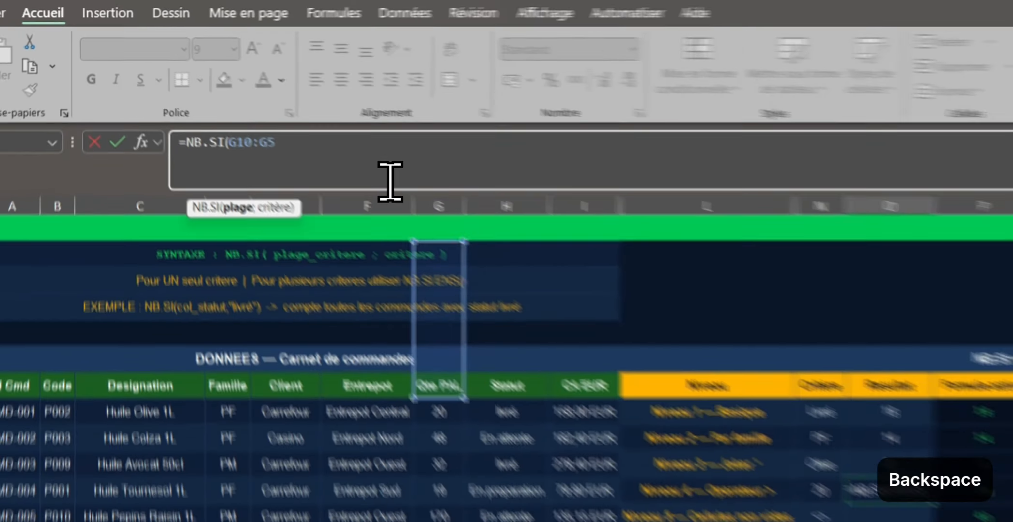
{"action": "type", "text": ";"}
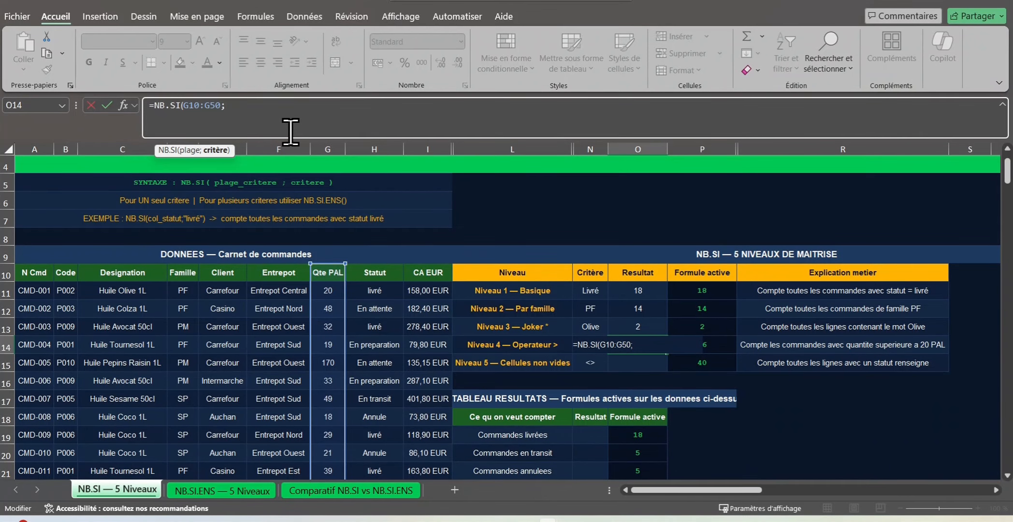
{"action": "type", "text": "\">2"}
Step: Add a criterion to the O14 formula that joins a quoted operator to N14, and close the parenthesis
{"action": "type", "text": "\"&N14)"}
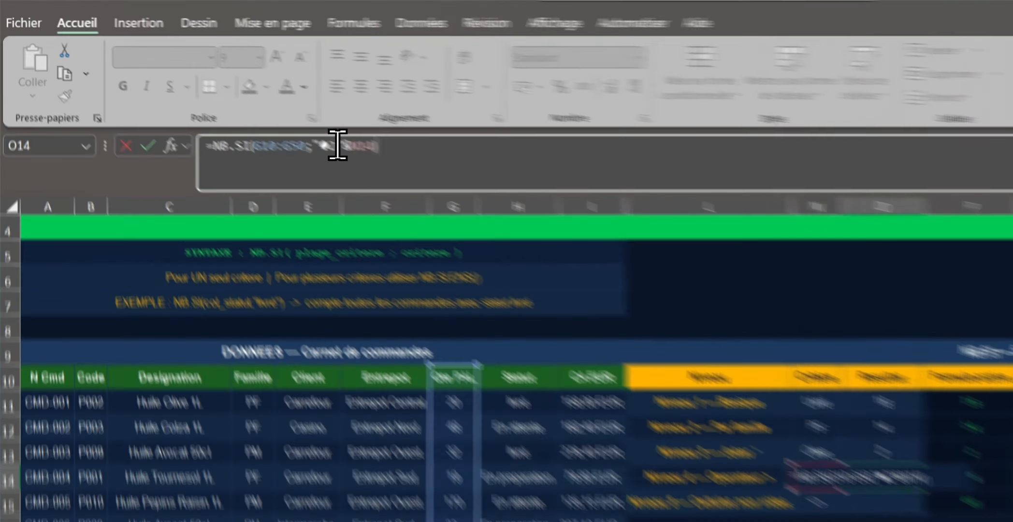
Step: Replace the stray characters in the O14 criterion with the > operator and enter =NB.SI(G10:G50;">"&N14)
{"action": "left_click", "coordinate": [239, 104]}
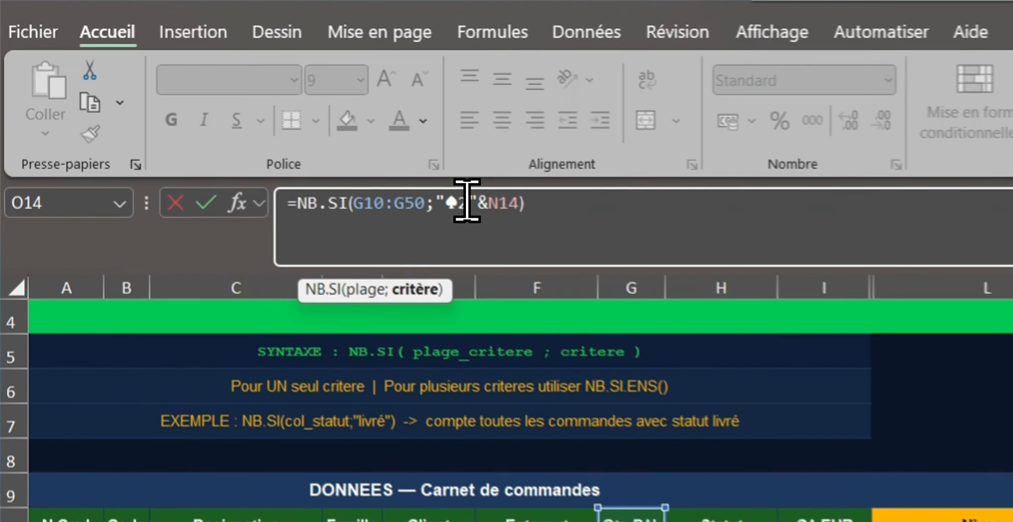
{"action": "key", "text": "BackSpace"}
{"action": "key", "text": "BackSpace"}
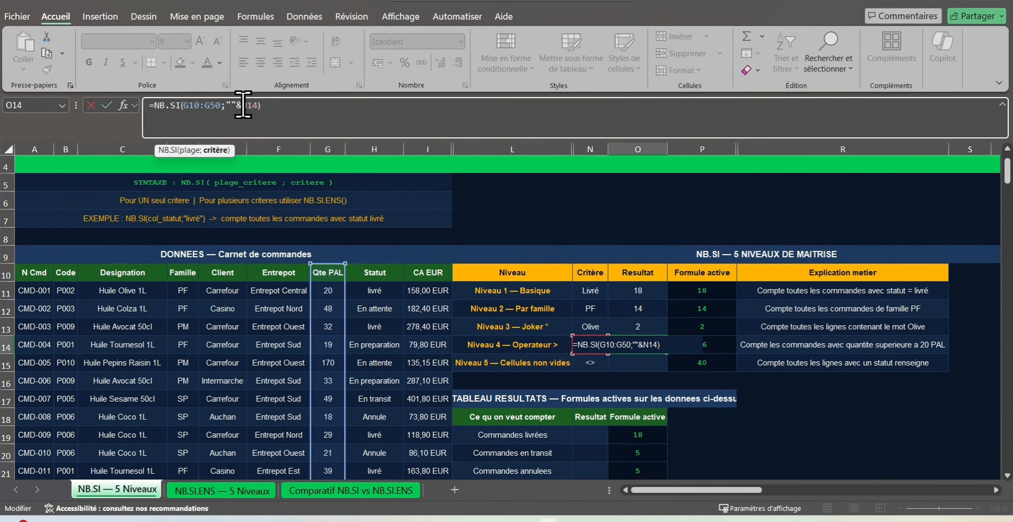
{"action": "type", "text": ">"}
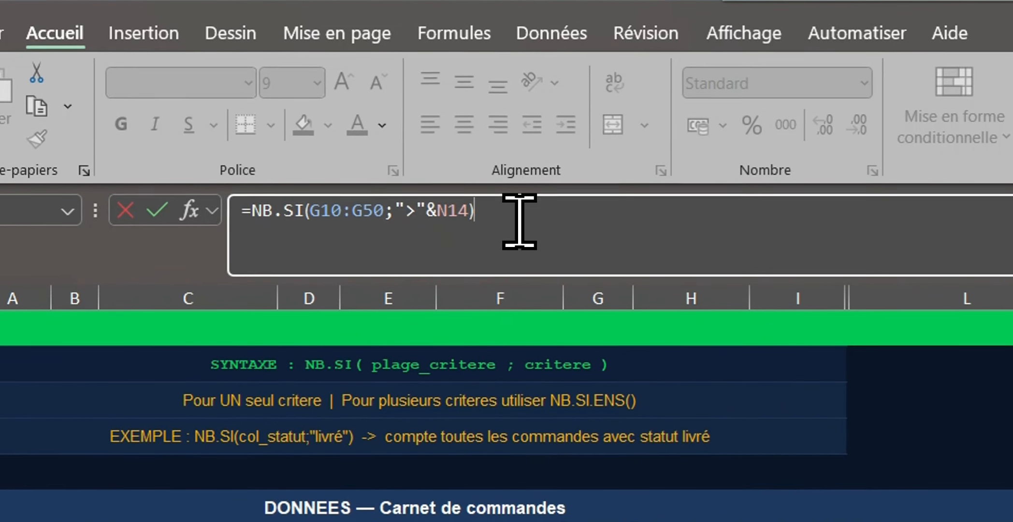
{"action": "key", "text": "Return"}
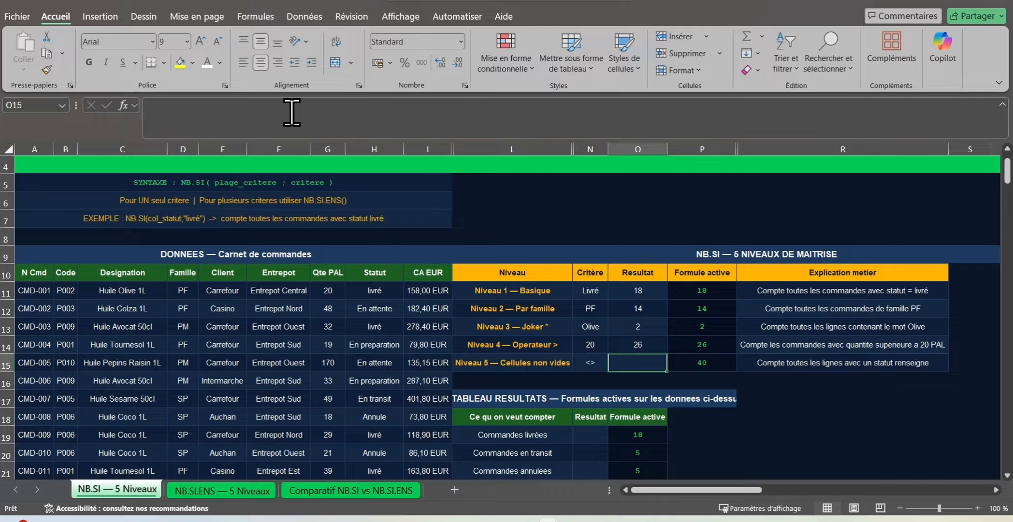
Step: Start an NB.SI formula in O15 for Niveau 5, with the Statut range H11:H50 as its range
{"action": "type", "text": "=nb"}
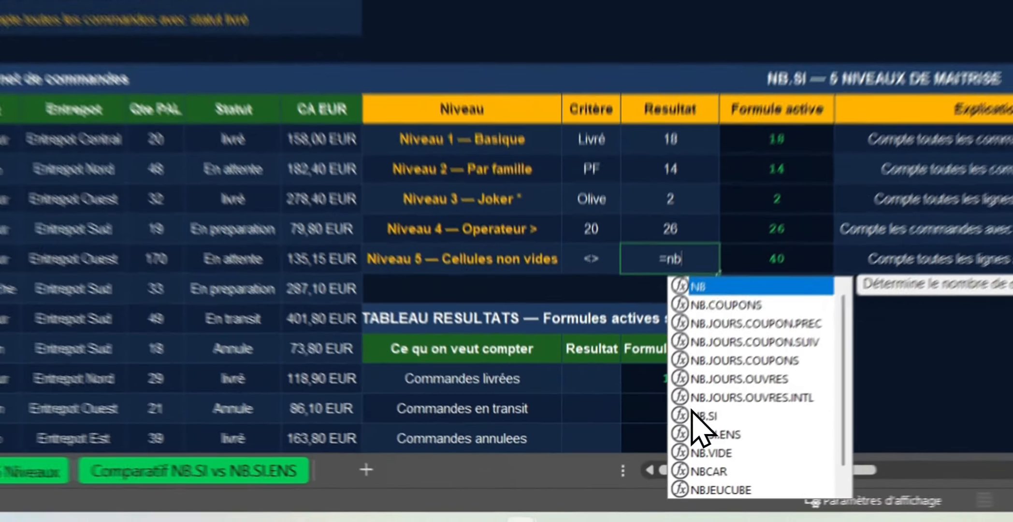
{"action": "double_click", "coordinate": [699, 416]}
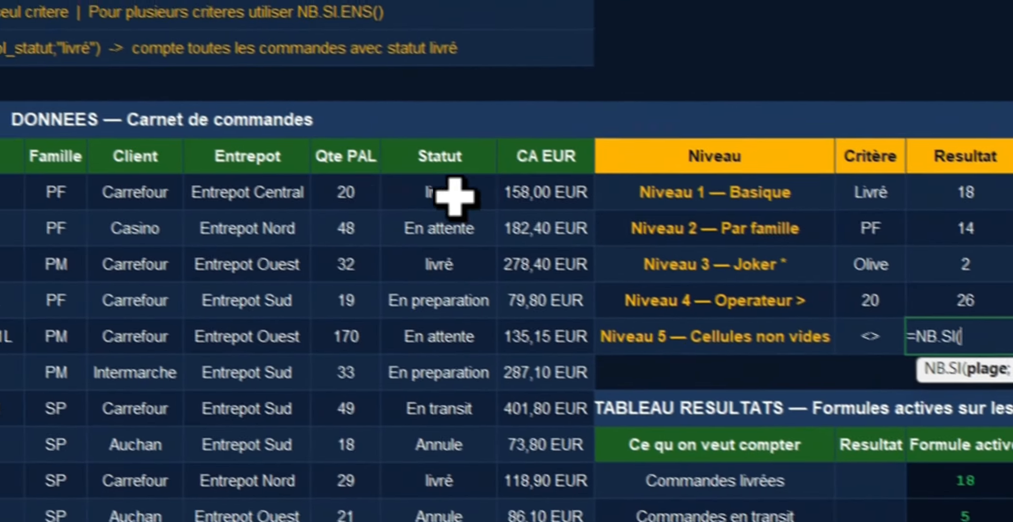
{"action": "left_click", "coordinate": [232, 139]}
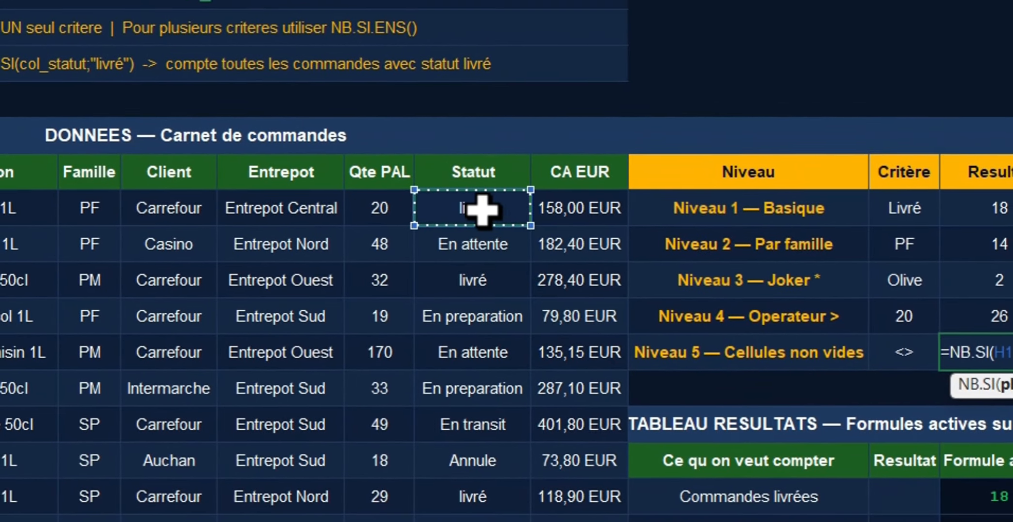
{"action": "left_click_drag", "start_coordinate": [482, 209], "coordinate": [493, 389]}
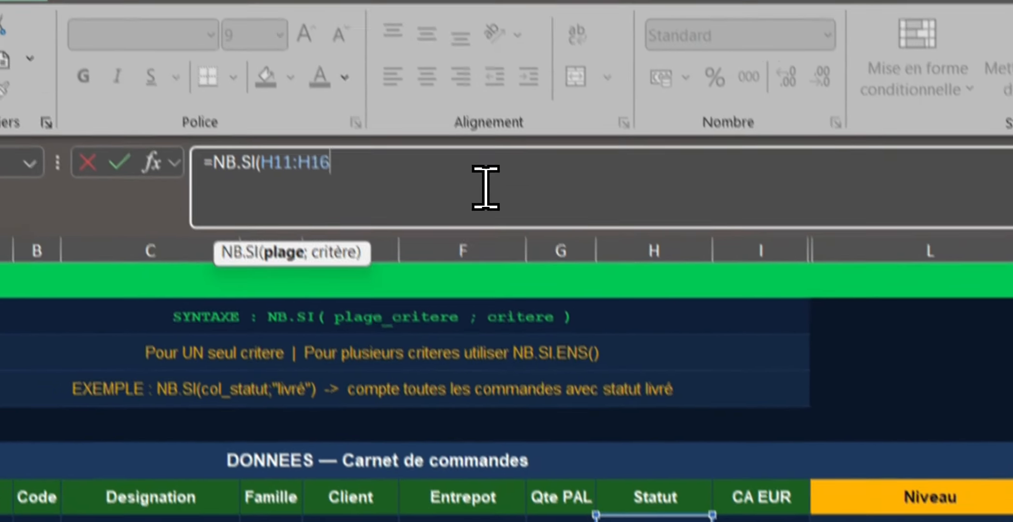
{"action": "key", "text": "BackSpace"}
{"action": "key", "text": "BackSpace"}
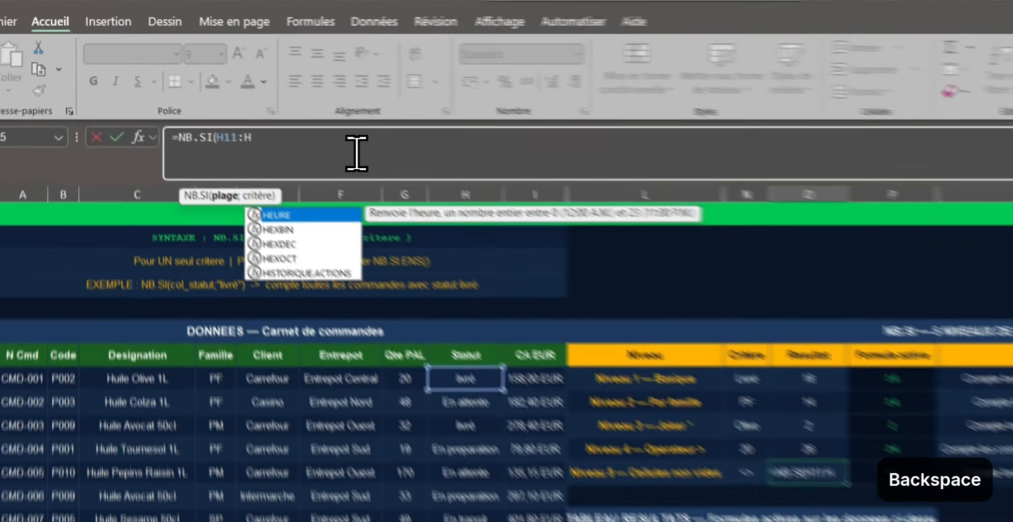
{"action": "type", "text": "50"}
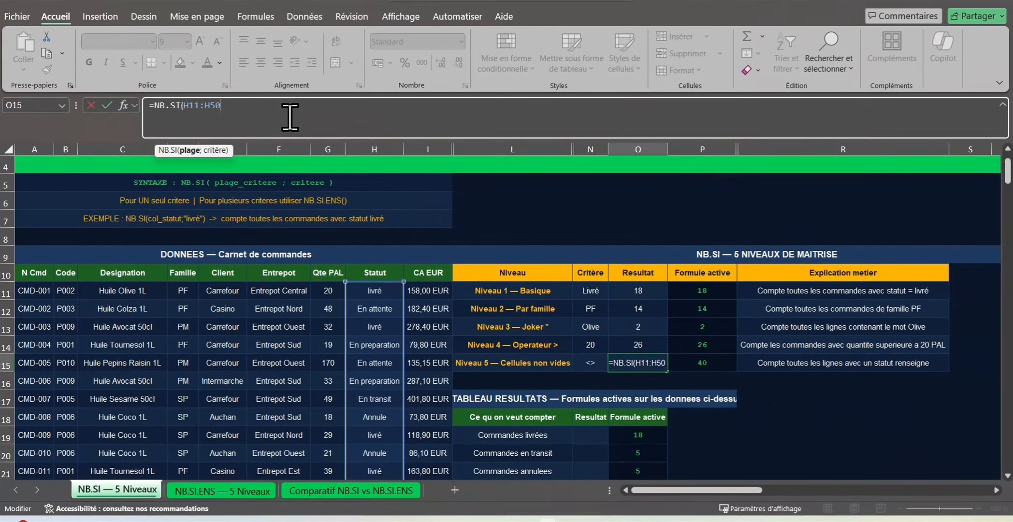
{"action": "type", "text": ")"}
Step: Add N15 as the criterion and enter the O15 formula as =NB.SI(H11:H50;N15) to count the non-empty statuses
{"action": "key", "text": "BackSpace"}
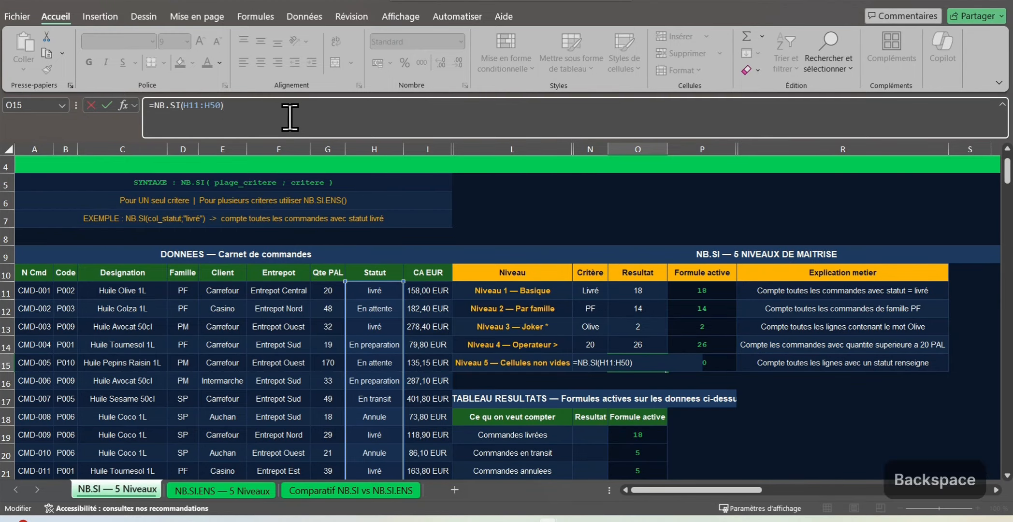
{"action": "type", "text": ";"}
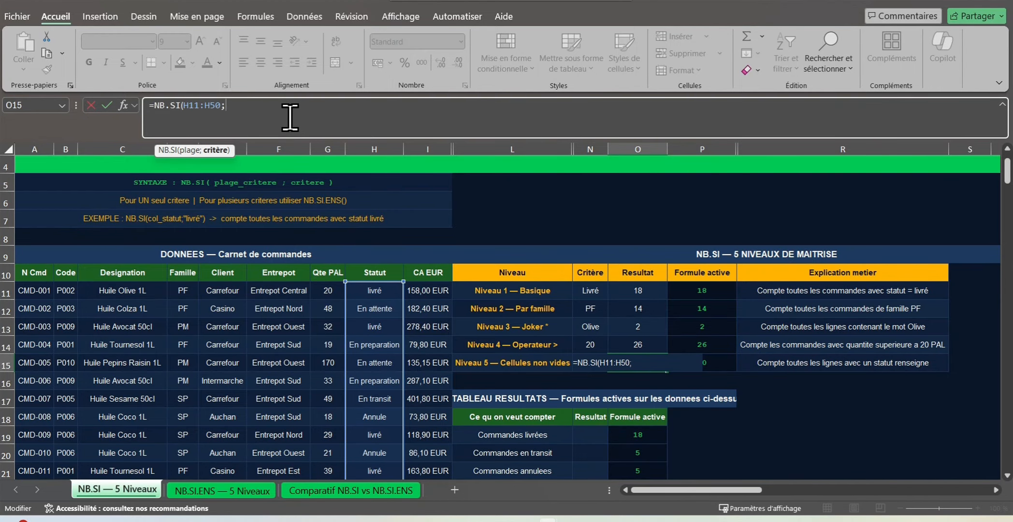
{"action": "type", "text": "N15"}
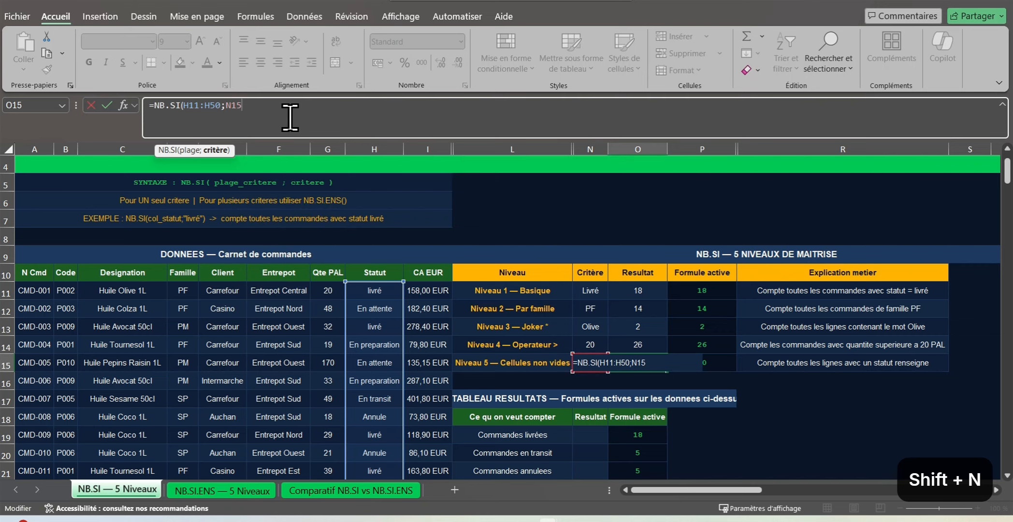
{"action": "type", "text": ")"}
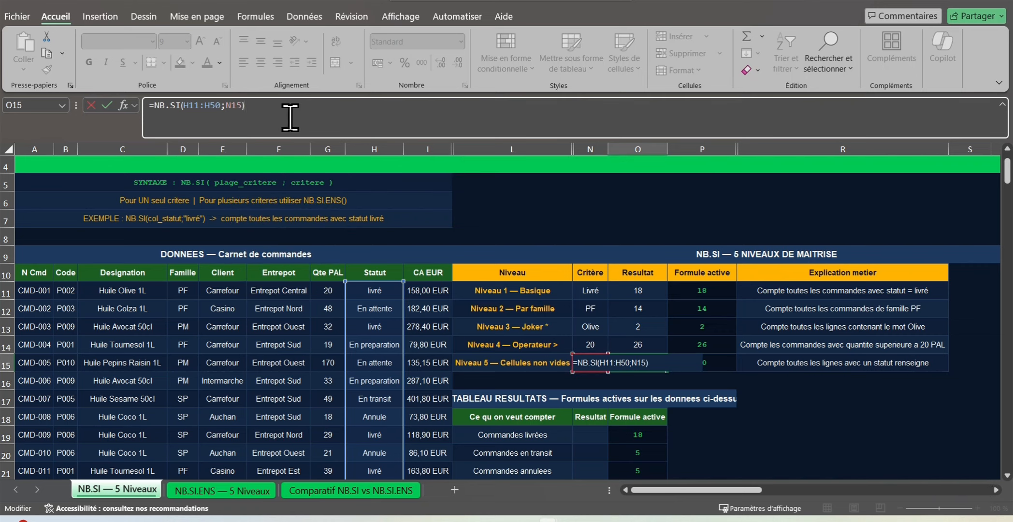
{"action": "key", "text": "Return"}
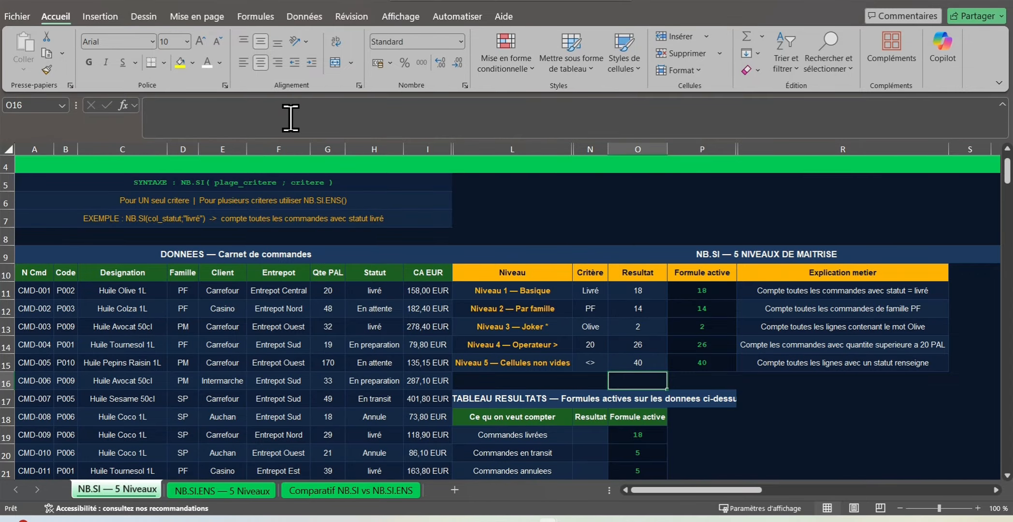
Step: Test the Niveau 5 count by clearing the Statut in H15, and undo the deletion
{"action": "left_click", "coordinate": [362, 364]}
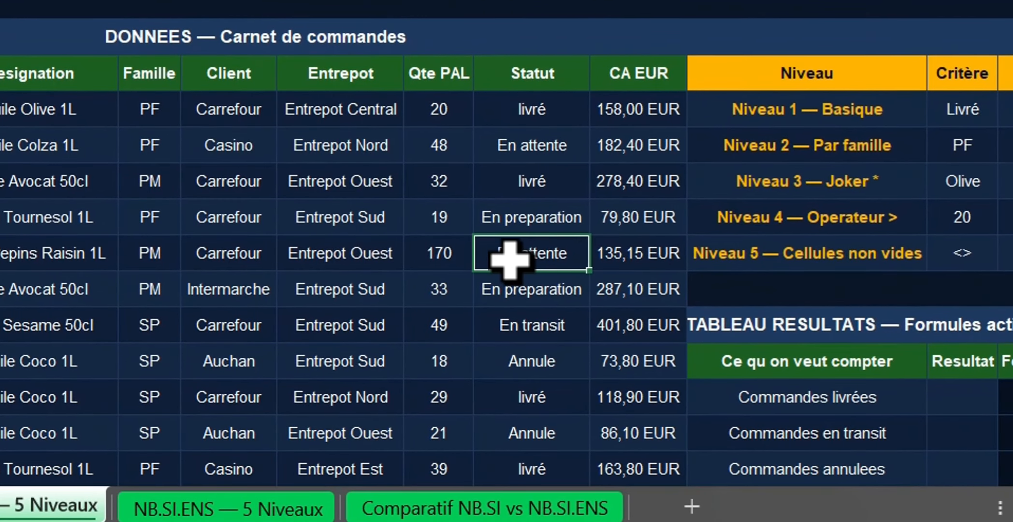
{"action": "key", "text": "BackSpace"}
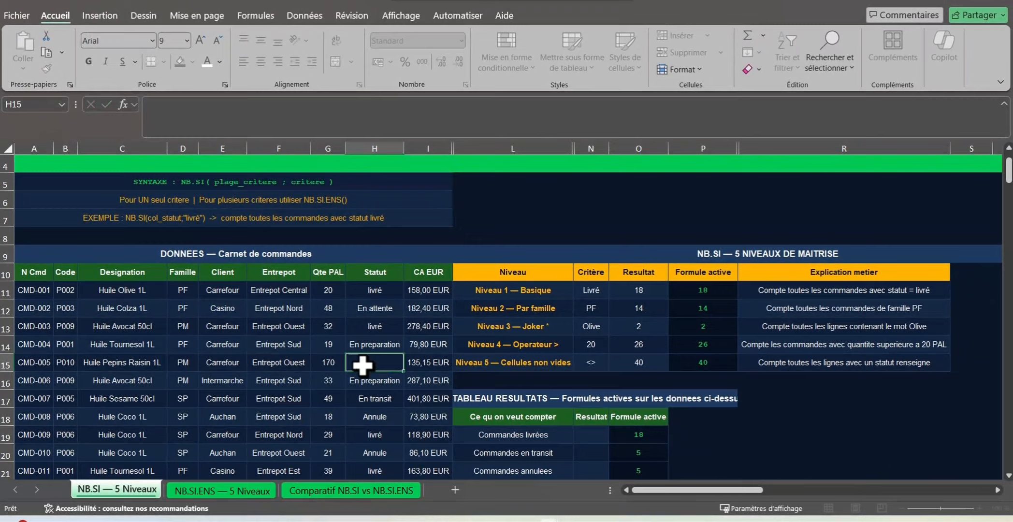
{"action": "key", "text": "Return"}
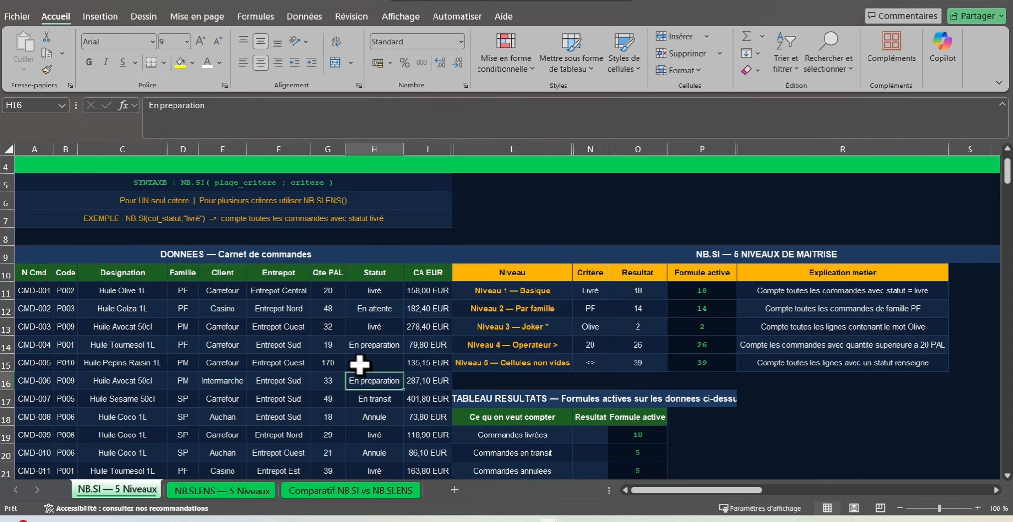
{"action": "left_click", "coordinate": [181, 0]}
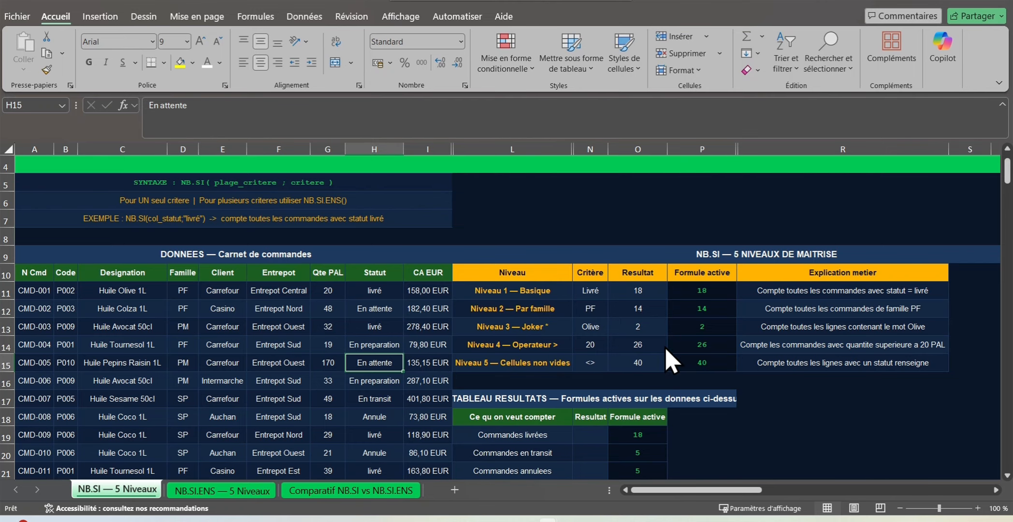